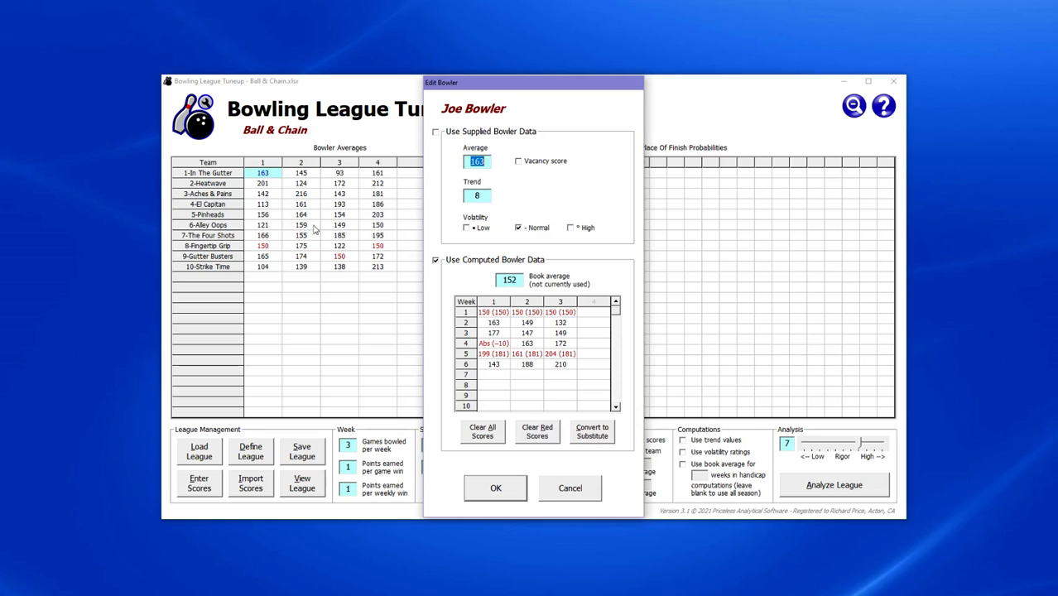
Close the first bowler's Edit Bowler details (book average 152) without saving any changes.
{"action": "left_click", "coordinate": [568, 487]}
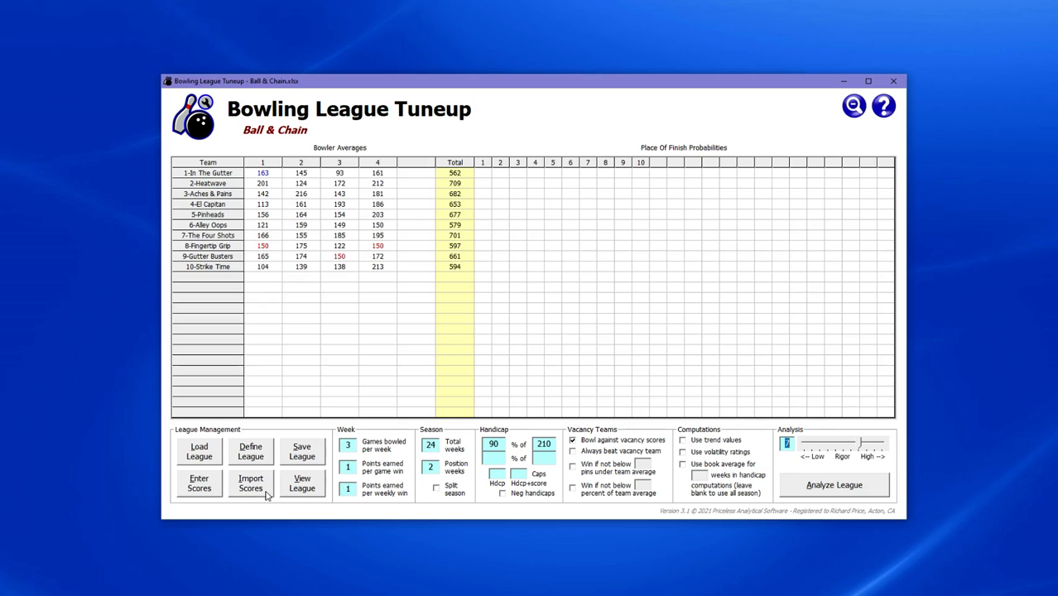
Enter 154, 161 and 138 as the first In The Gutter bowler's three games.
{"action": "left_click", "coordinate": [207, 489]}
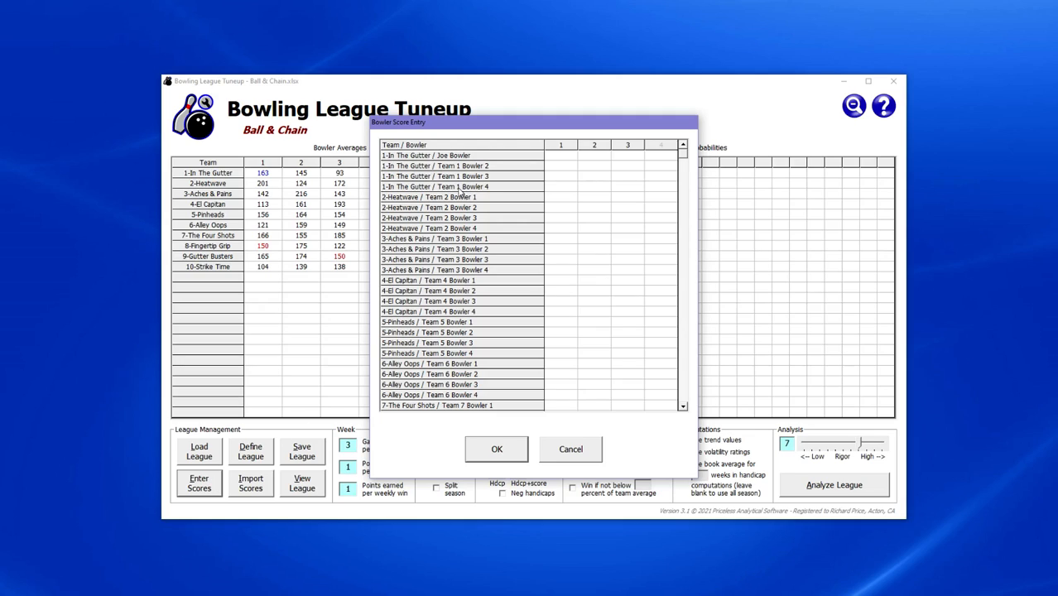
{"action": "left_click", "coordinate": [568, 158]}
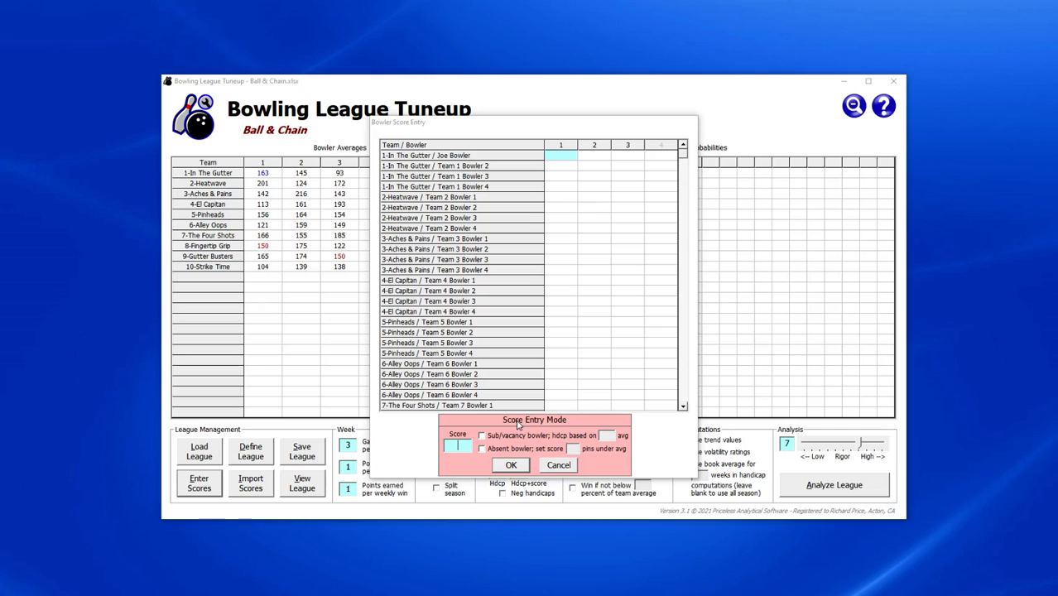
{"action": "type", "text": "154"}
{"action": "key", "text": "Return"}
{"action": "type", "text": "1"}
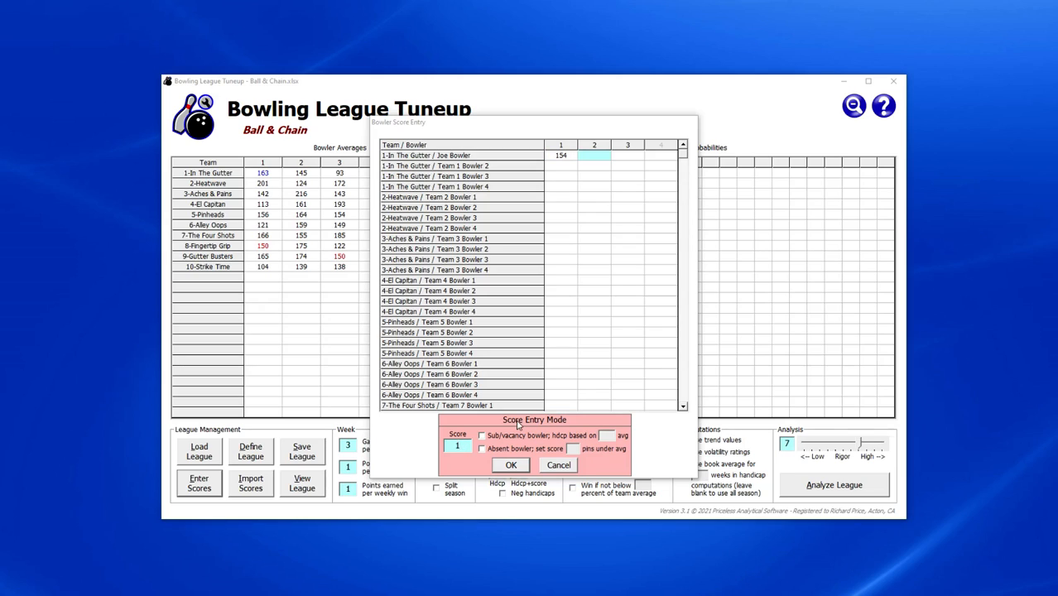
{"action": "type", "text": "61"}
{"action": "key", "text": "Return"}
{"action": "type", "text": "13"}
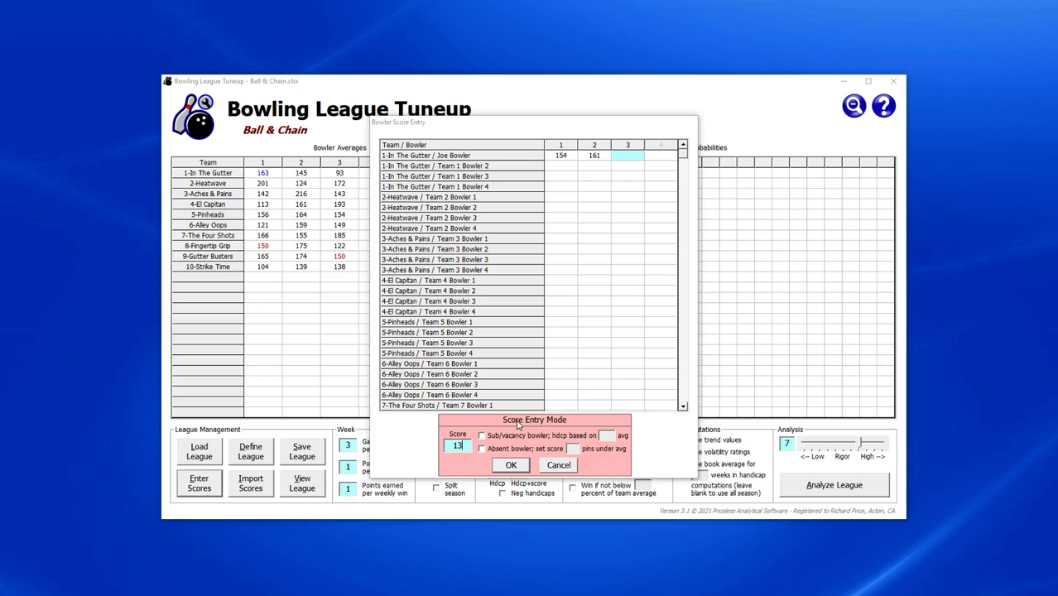
{"action": "type", "text": "8"}
{"action": "key", "text": "Return"}
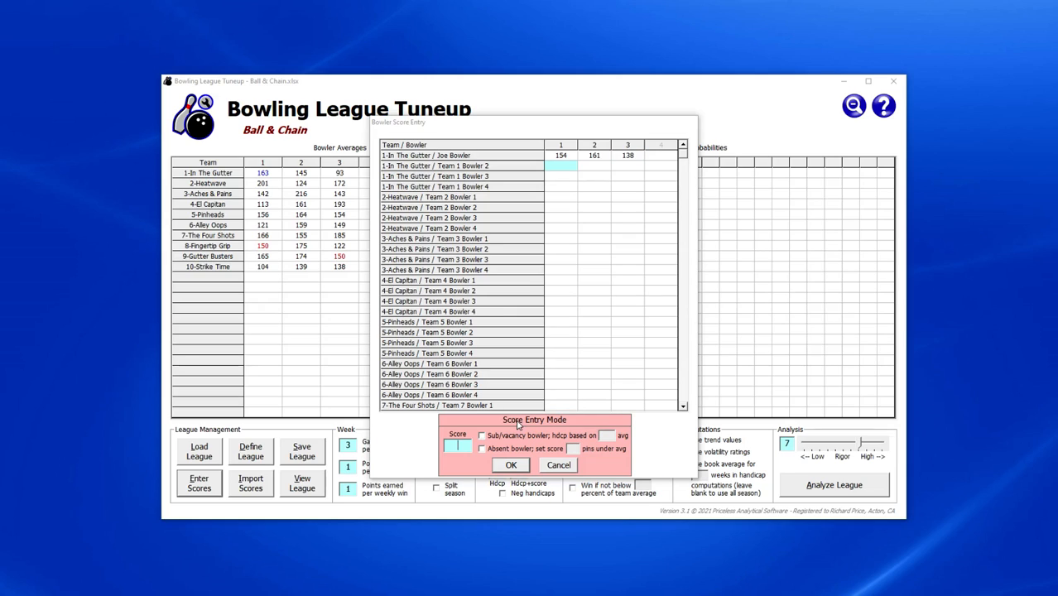
Enter 121, 98 and 115 as Team 1 Bowler 2's three games.
{"action": "type", "text": "121"}
{"action": "key", "text": "Return"}
{"action": "type", "text": "98"}
{"action": "key", "text": "Return"}
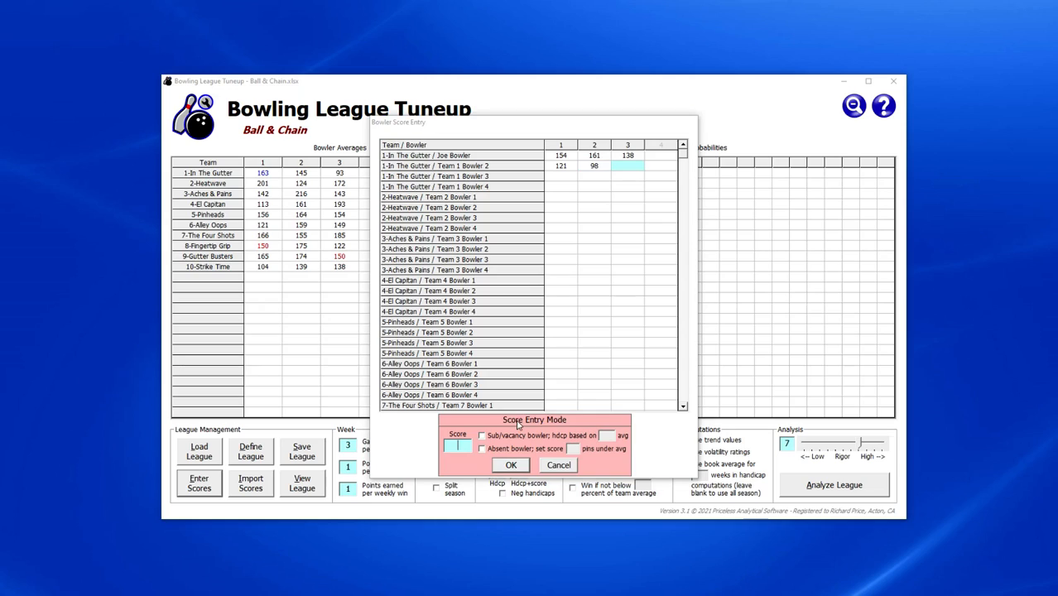
{"action": "type", "text": "115"}
{"action": "key", "text": "Return"}
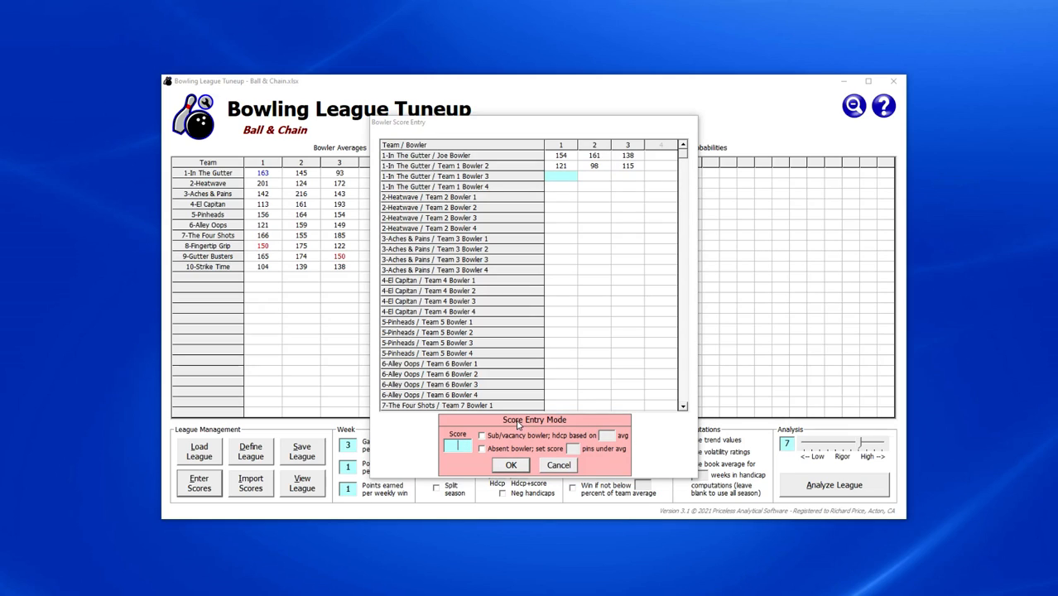
Enter 241, 219 and 196 for Team 1 Bowler 3, then post the week's scores.
{"action": "type", "text": "241"}
{"action": "key", "text": "Return"}
{"action": "type", "text": "219"}
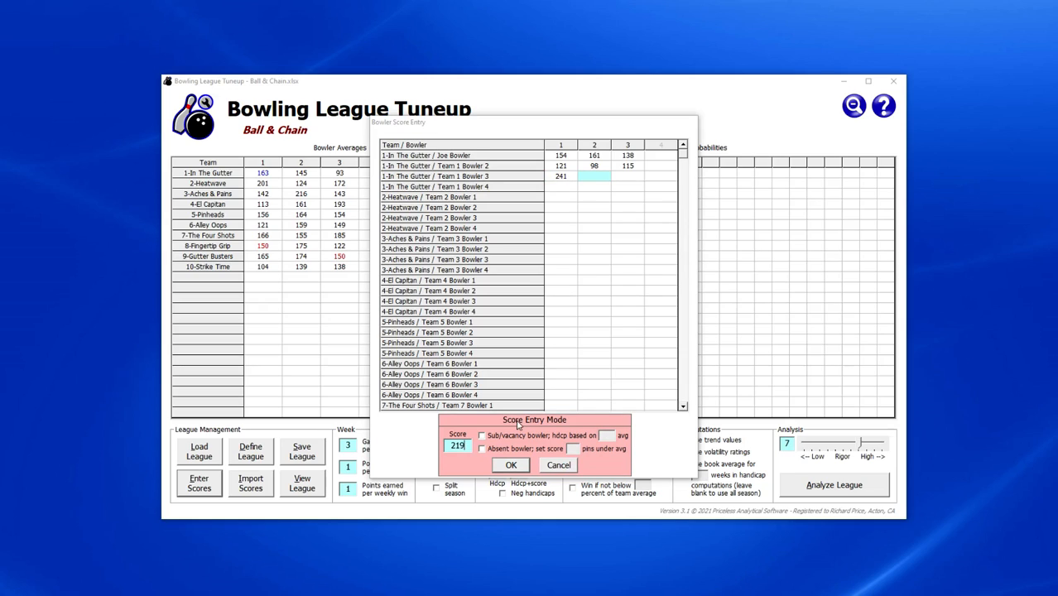
{"action": "key", "text": "Return"}
{"action": "type", "text": "196"}
{"action": "key", "text": "Return"}
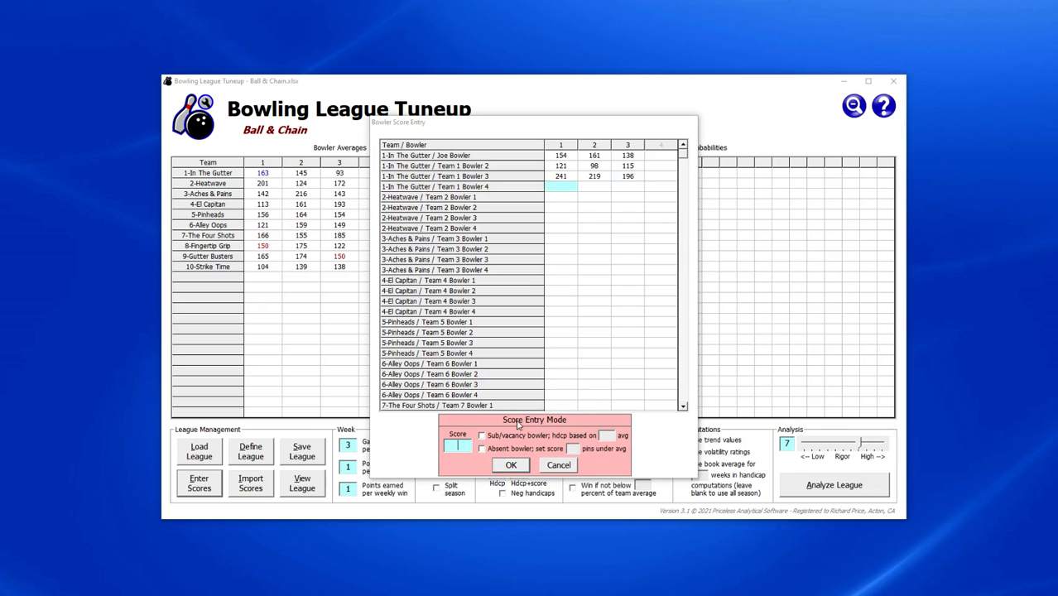
{"action": "left_click", "coordinate": [554, 466]}
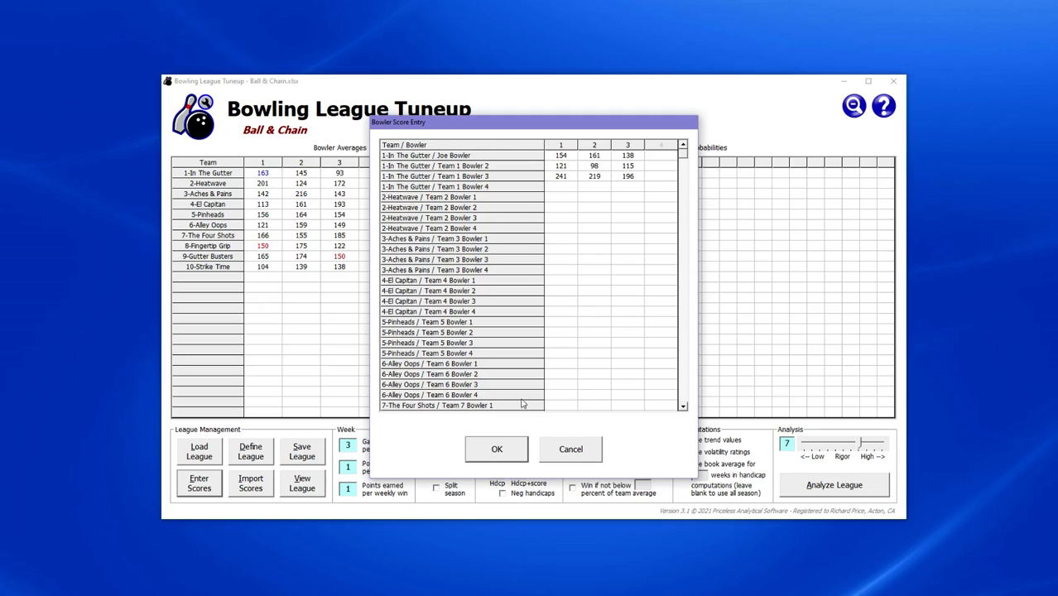
{"action": "left_click", "coordinate": [497, 449]}
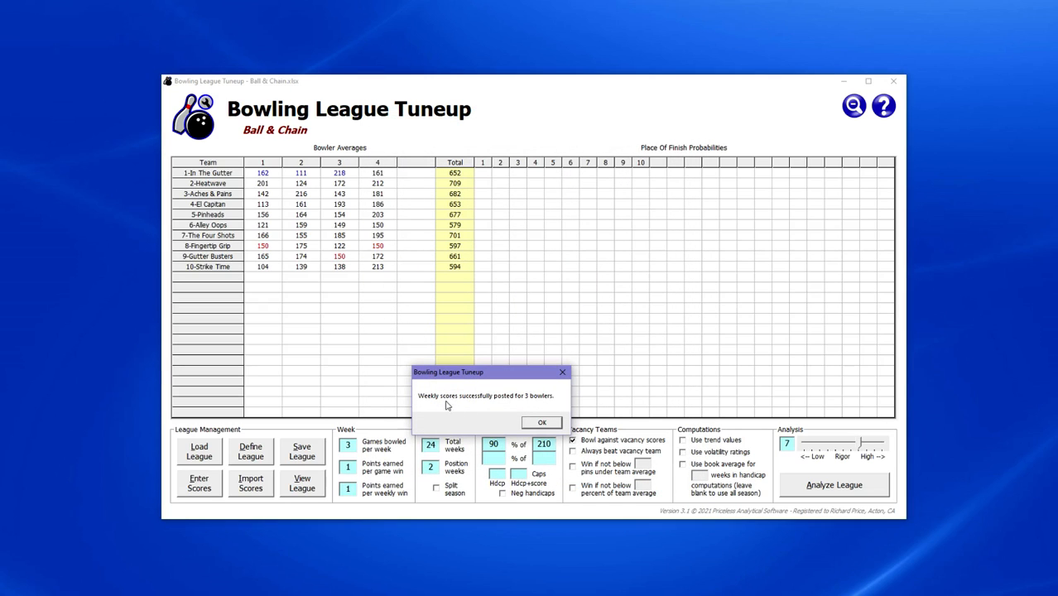
Dismiss the scores-posted message and review the first three In The Gutter bowlers' details.
{"action": "left_click", "coordinate": [541, 424]}
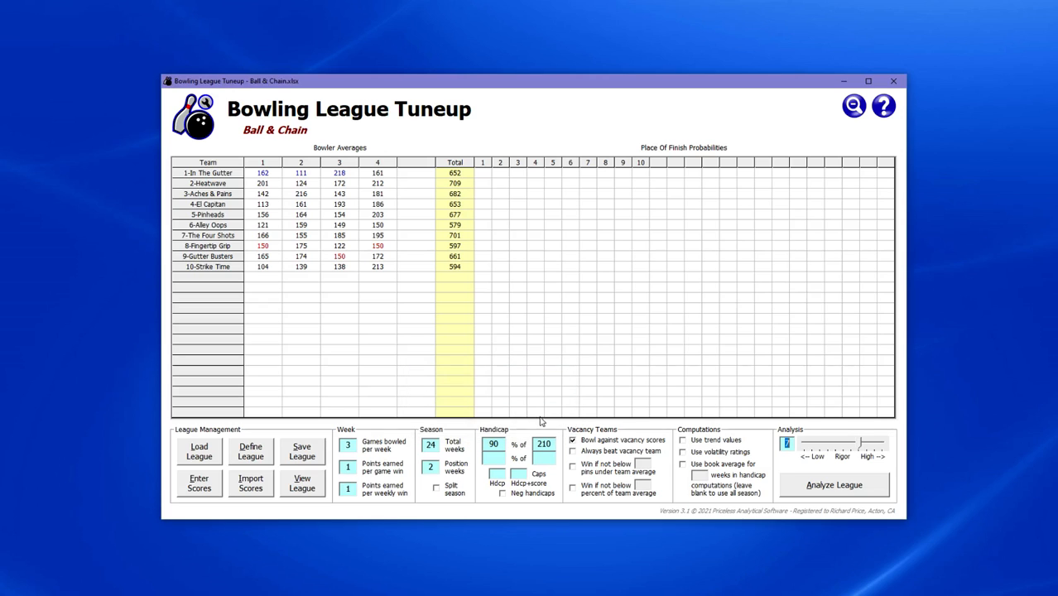
{"action": "double_click", "coordinate": [265, 176]}
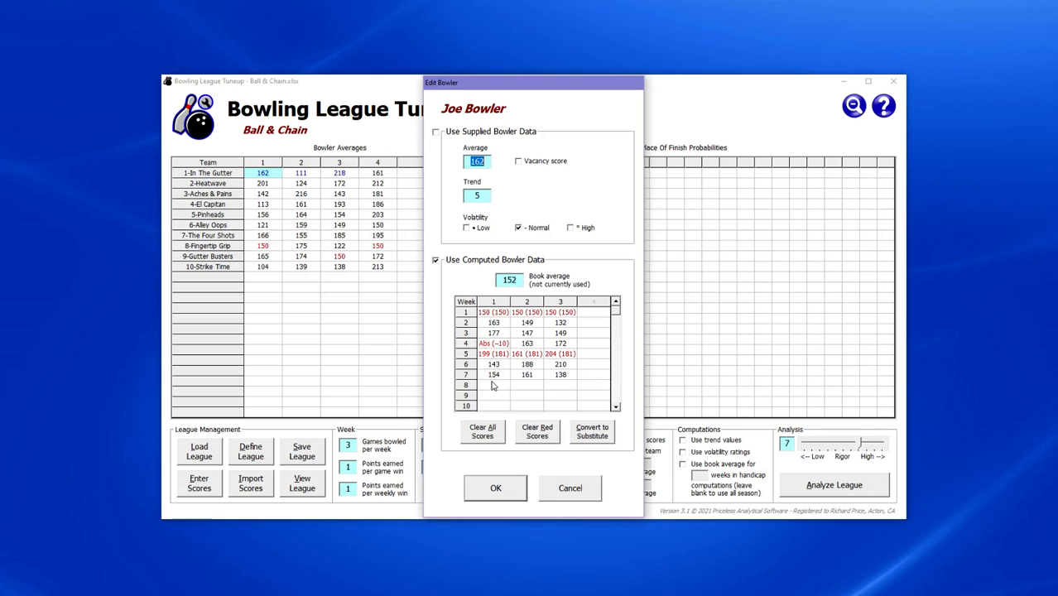
{"action": "left_click", "coordinate": [495, 489]}
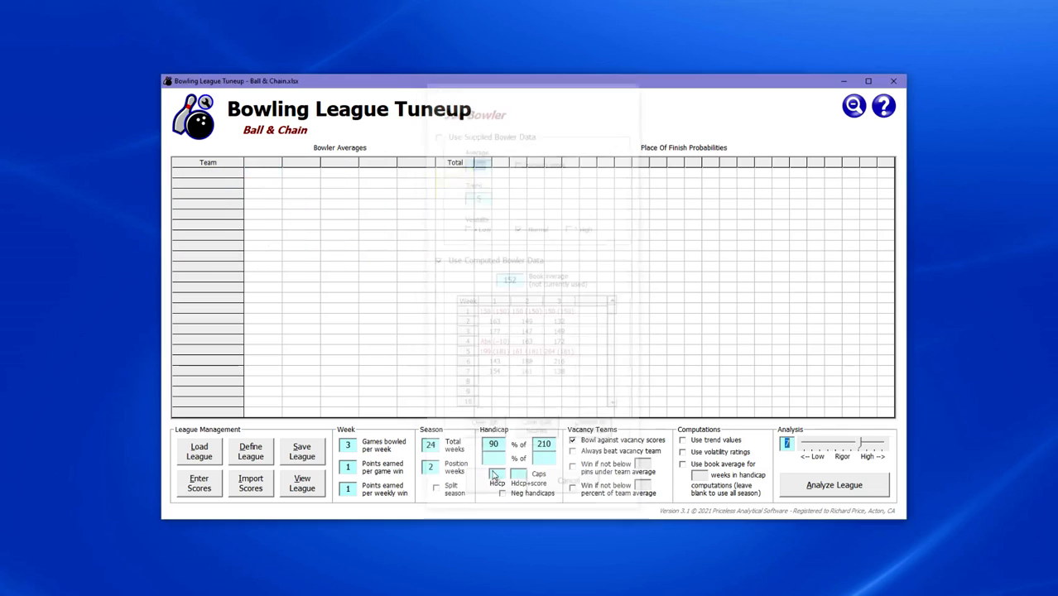
{"action": "left_click", "coordinate": [300, 172]}
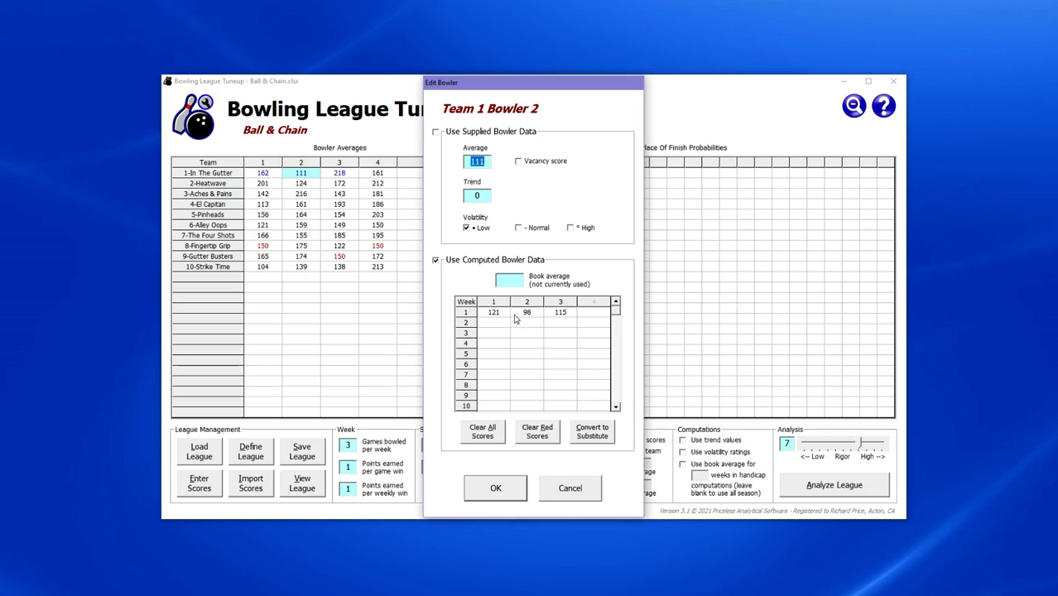
{"action": "left_click", "coordinate": [512, 491]}
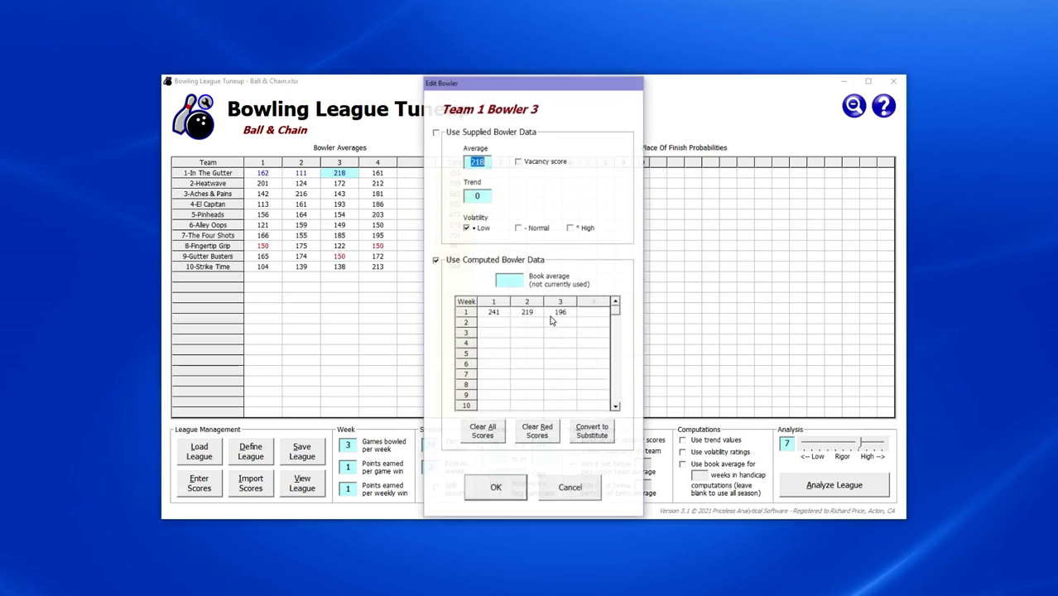
{"action": "left_click", "coordinate": [547, 487]}
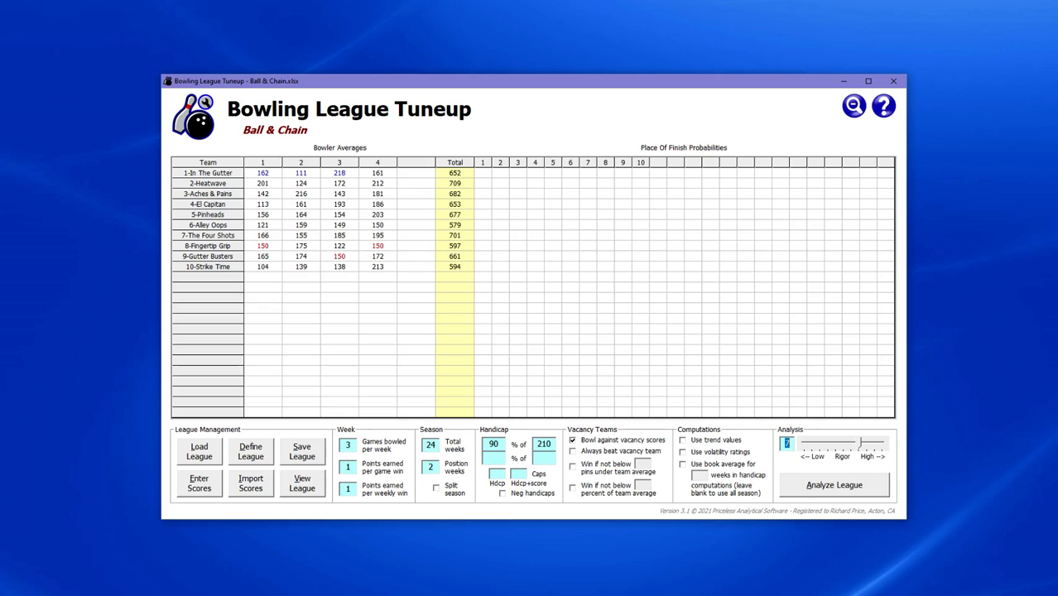
{"action": "key", "text": "alt+Tab"}
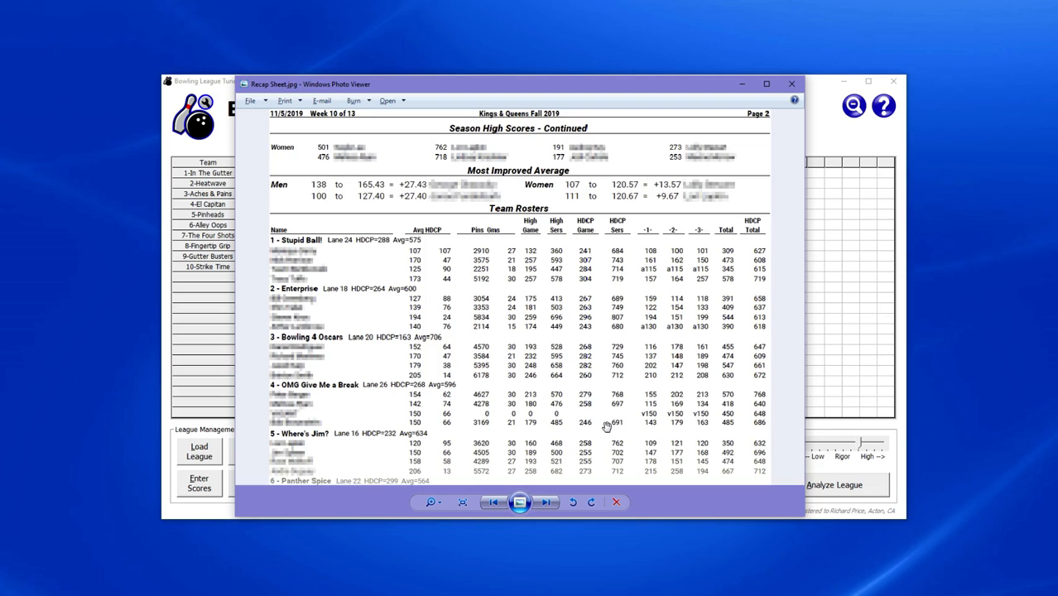
Close Recap Sheet.jpg in Windows Photo Viewer after reviewing the league recap.
{"action": "left_click", "coordinate": [869, 376]}
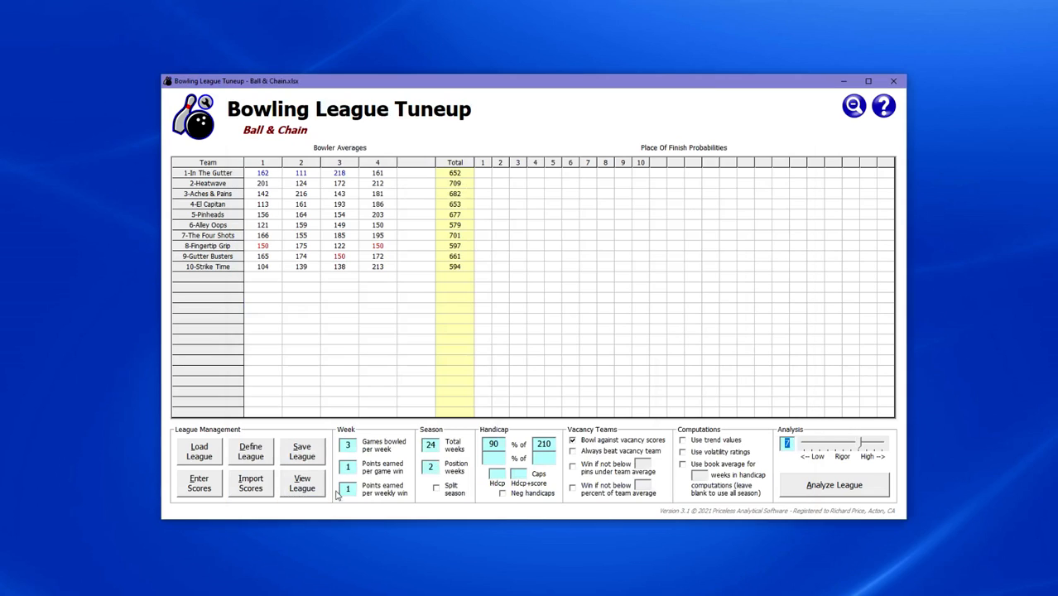
Paste the recap sheet's bowler score lines for all ten teams into Bowler Score Extraction.
{"action": "left_click", "coordinate": [263, 487]}
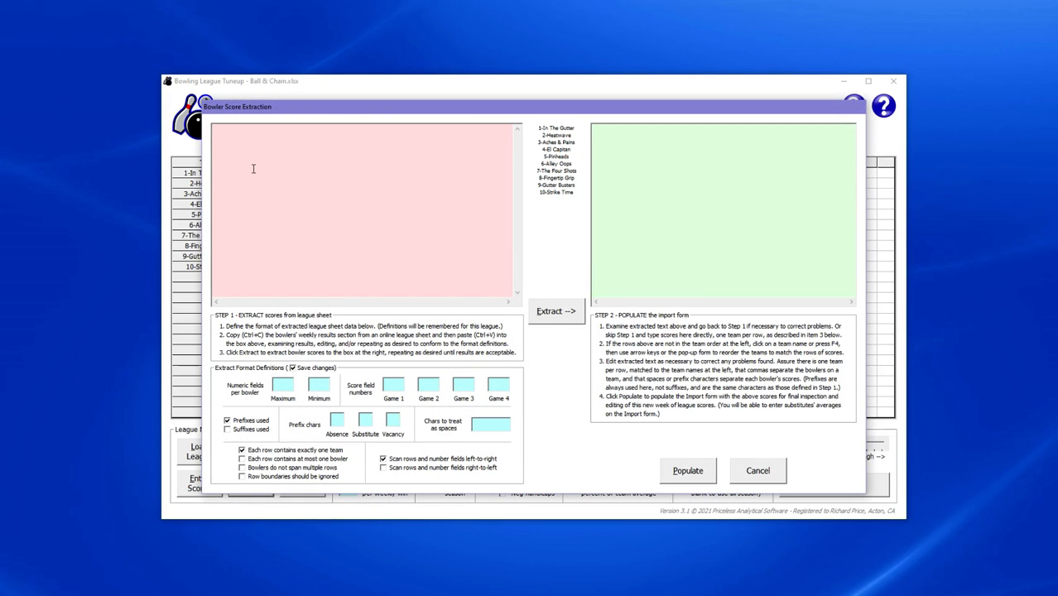
{"action": "key", "text": "ctrl+v"}
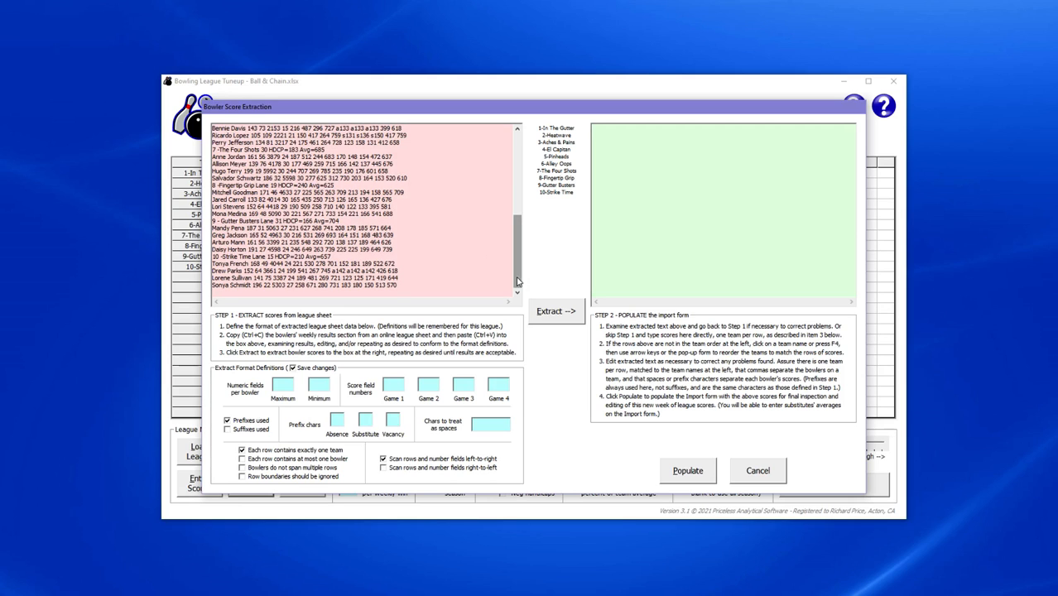
{"action": "left_click_drag", "start_coordinate": [516, 253], "coordinate": [522, 169]}
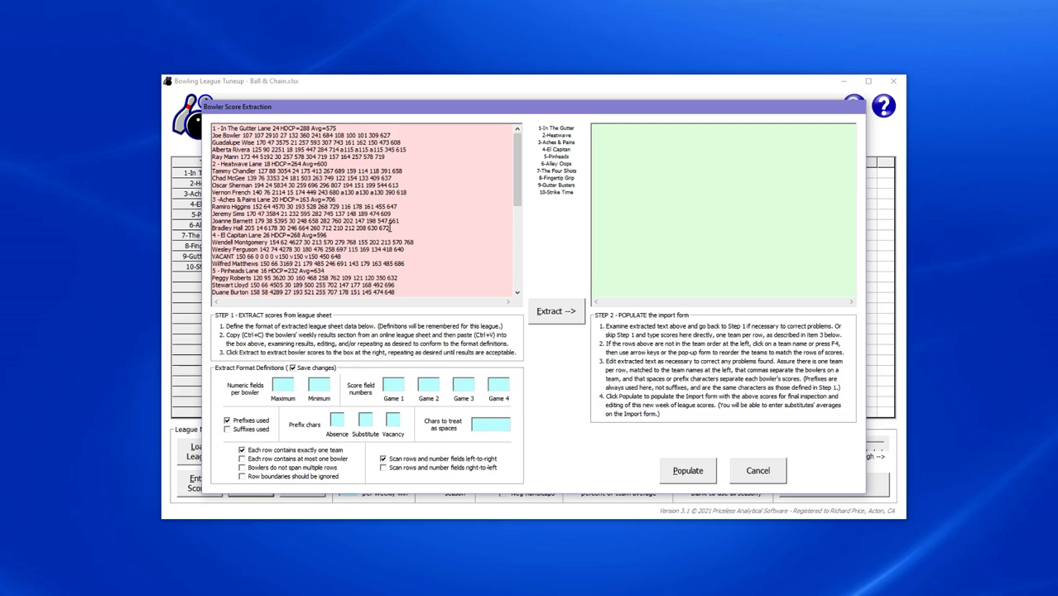
Set 13 maximum numeric fields, prefixes a, s, v, and at most one bowler per row.
{"action": "left_click", "coordinate": [281, 385]}
{"action": "type", "text": "13"}
{"action": "left_click", "coordinate": [336, 420]}
{"action": "type", "text": "a"}
{"action": "key", "text": "Tab"}
{"action": "type", "text": "s"}
{"action": "key", "text": "Tab"}
{"action": "type", "text": "v"}
{"action": "left_click", "coordinate": [243, 458]}
Enter 9, 10 and 11 as the Game 1–3 score field numbers.
{"action": "type", "text": "9"}
{"action": "left_click", "coordinate": [429, 383]}
{"action": "type", "text": "10"}
{"action": "left_click", "coordinate": [465, 384]}
{"action": "type", "text": "11"}
Enable right-to-left scanning and change the Game 1–3 score fields to 5, 4 and 3.
{"action": "left_click", "coordinate": [383, 467]}
{"action": "type", "text": "5"}
{"action": "key", "text": "Tab"}
{"action": "type", "text": "4"}
{"action": "key", "text": "Tab"}
{"action": "type", "text": "3"}
Extract the pasted sheet into ten team score rows and check the last bowlers.
{"action": "left_click", "coordinate": [546, 312]}
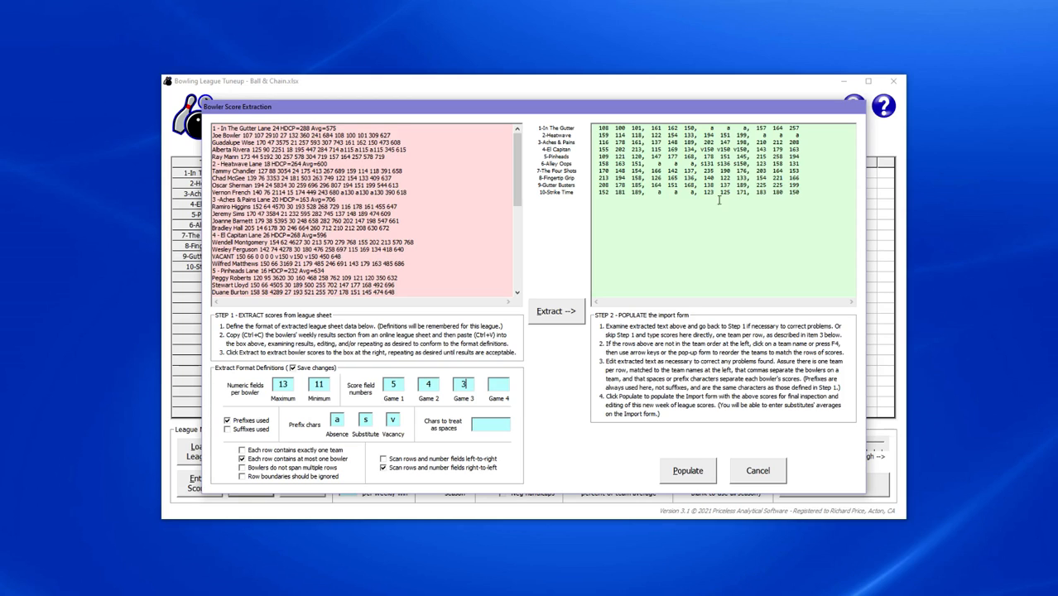
{"action": "left_click_drag", "start_coordinate": [517, 199], "coordinate": [510, 279]}
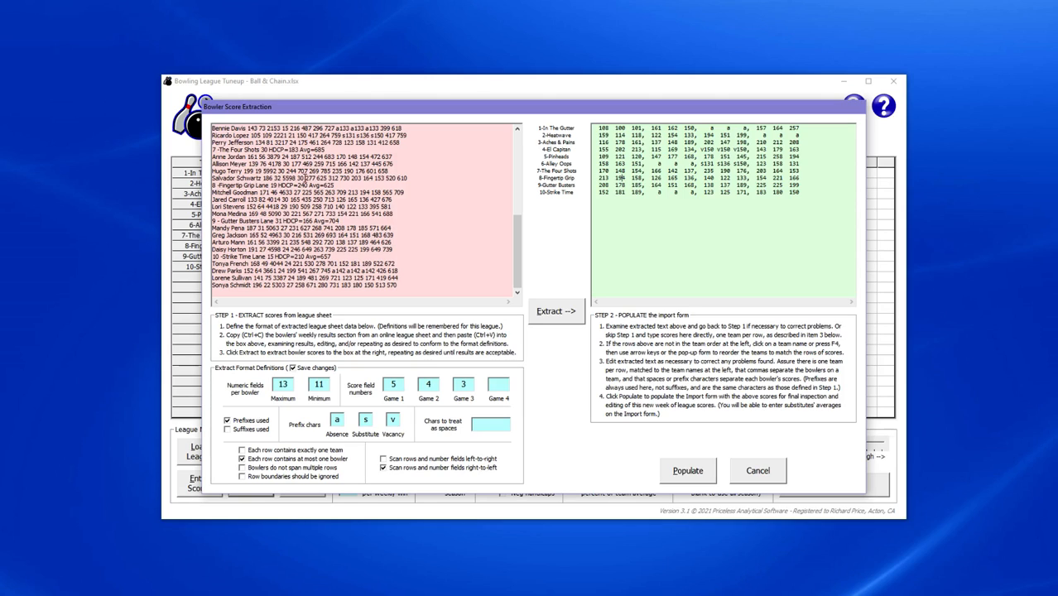
{"action": "left_click", "coordinate": [556, 193]}
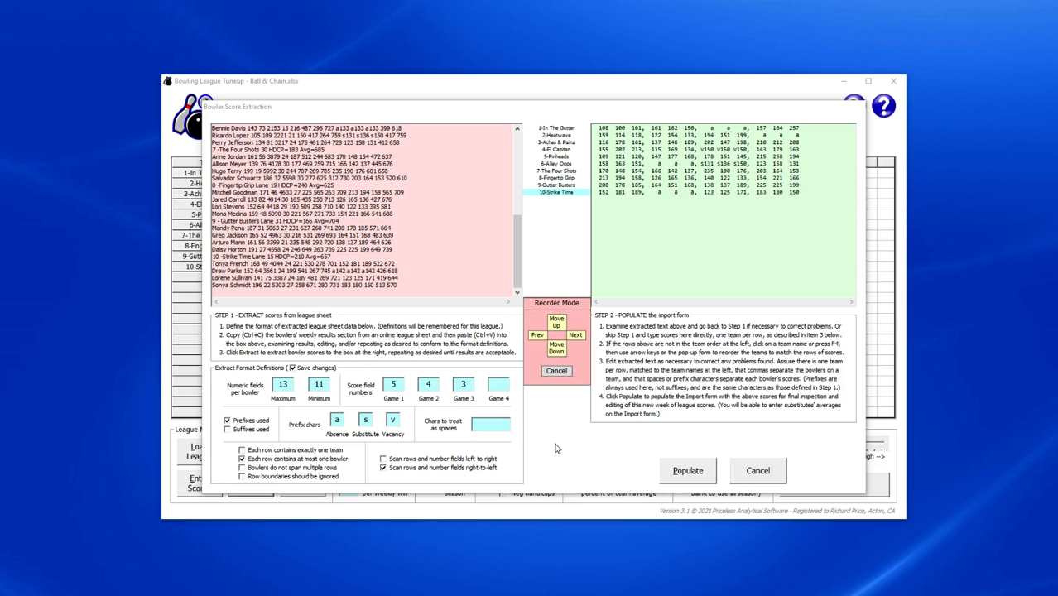
{"action": "key", "text": "Up"}
{"action": "key", "text": "Up"}
{"action": "key", "text": "Up"}
{"action": "key", "text": "Up"}
{"action": "key", "text": "Up"}
{"action": "key", "text": "Up"}
{"action": "key", "text": "Up"}
{"action": "key", "text": "Up"}
{"action": "key", "text": "Up"}
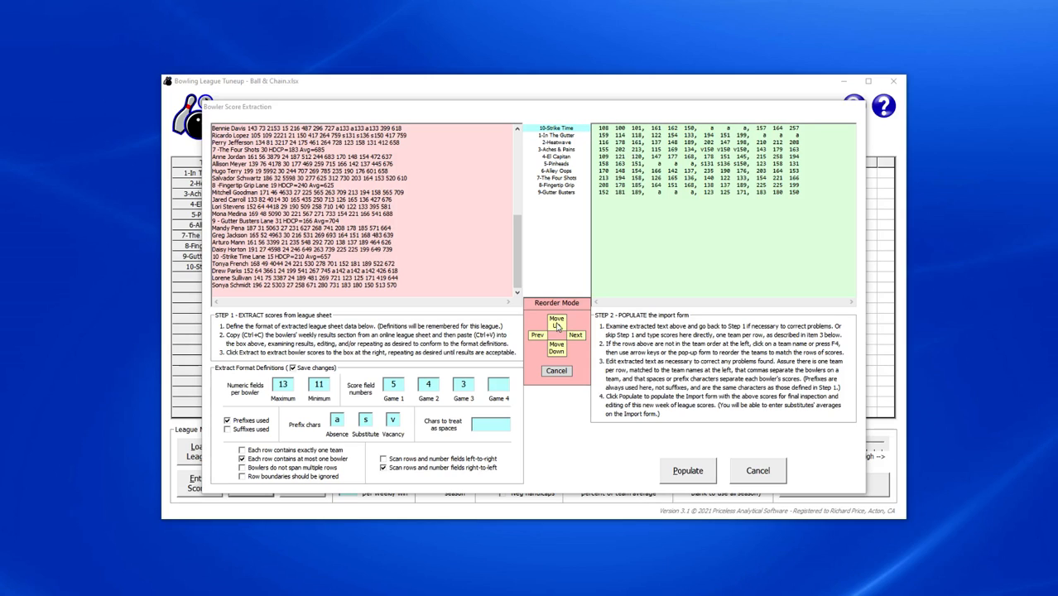
{"action": "key", "text": "Down"}
{"action": "key", "text": "Down"}
{"action": "key", "text": "Down"}
{"action": "key", "text": "Down"}
{"action": "key", "text": "Down"}
{"action": "key", "text": "Down"}
{"action": "key", "text": "Down"}
{"action": "key", "text": "Down"}
{"action": "key", "text": "Down"}
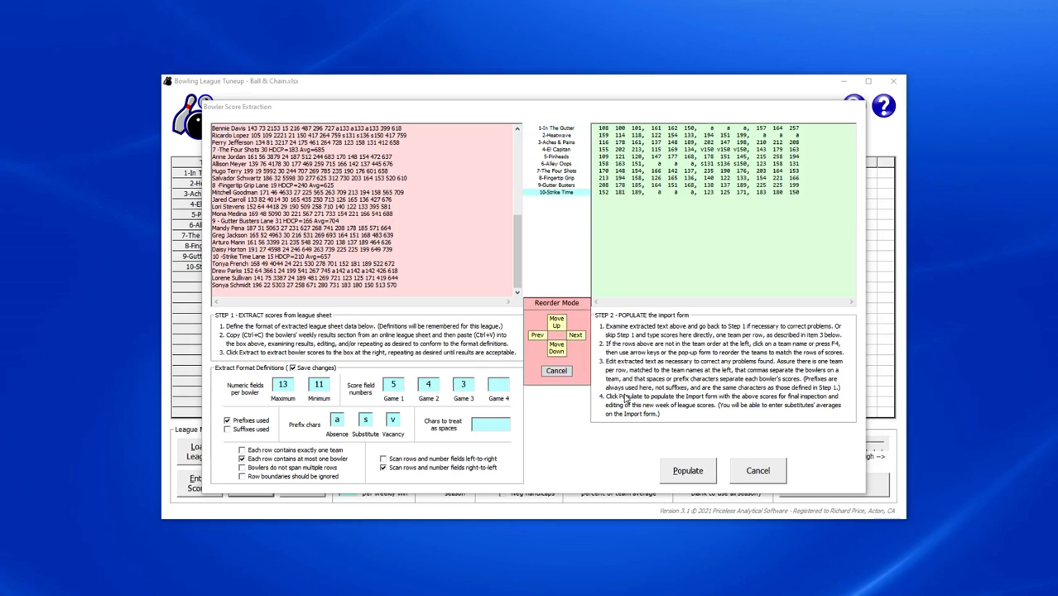
{"action": "left_click", "coordinate": [562, 374]}
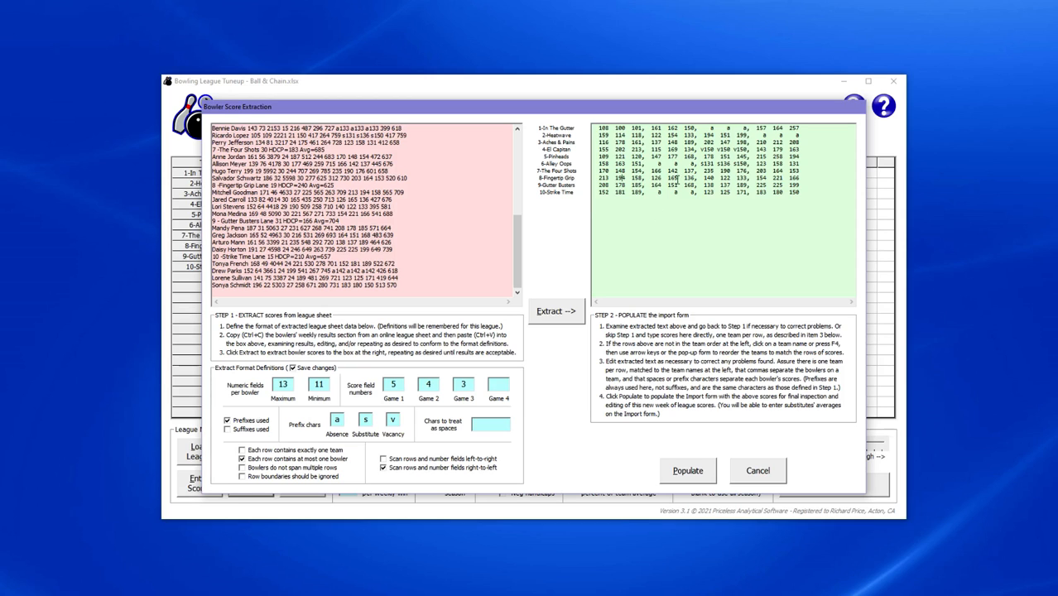
Populate the Bowler Score Import grid and open Team 6 Bowler 3's 131 game for editing.
{"action": "left_click", "coordinate": [685, 473]}
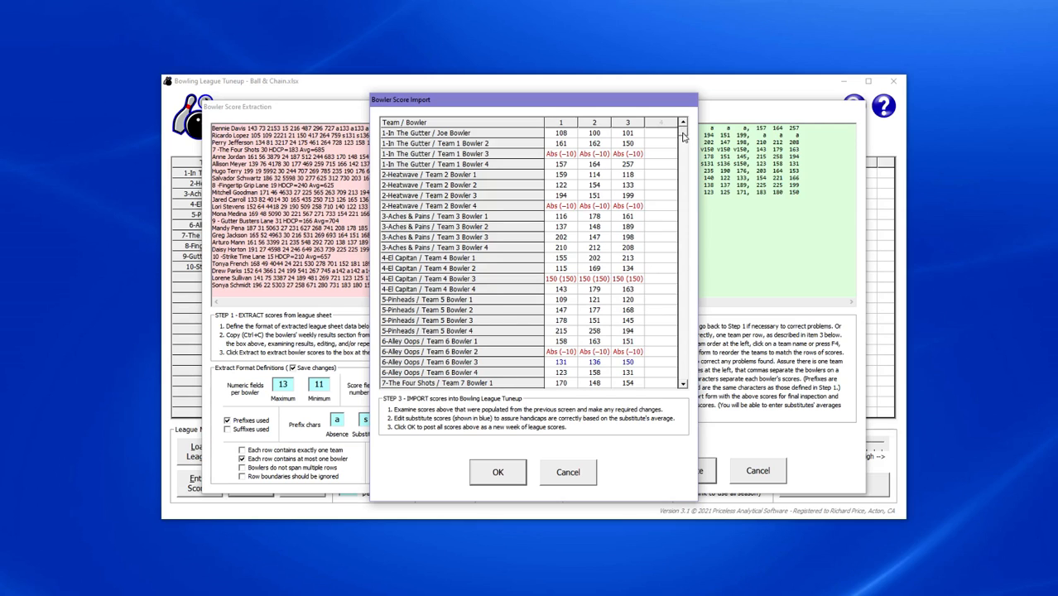
{"action": "scroll", "coordinate": [684, 139], "scroll_direction": "down", "scroll_amount": 3}
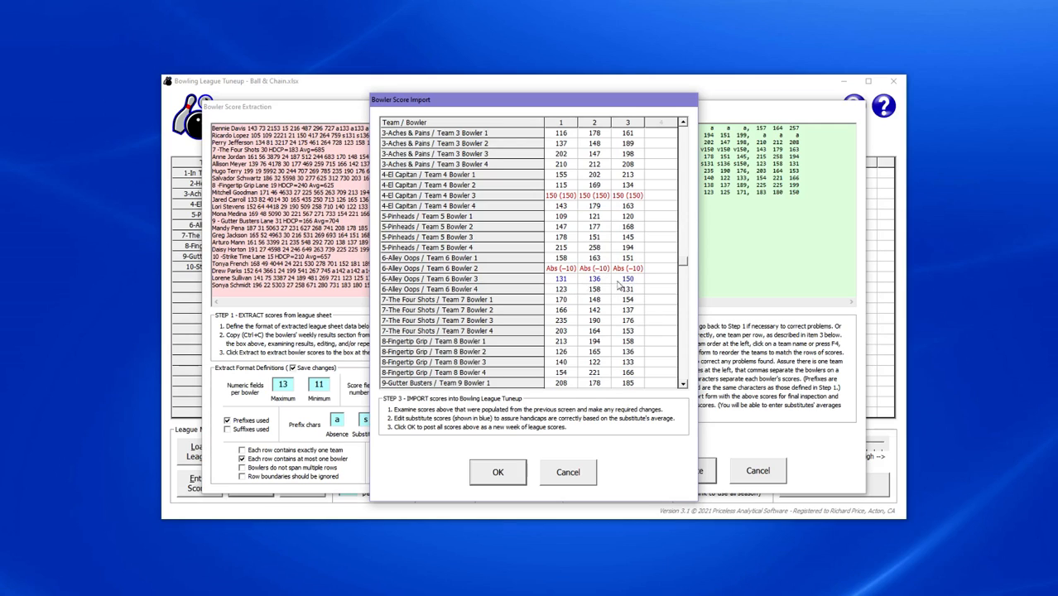
{"action": "double_click", "coordinate": [570, 281]}
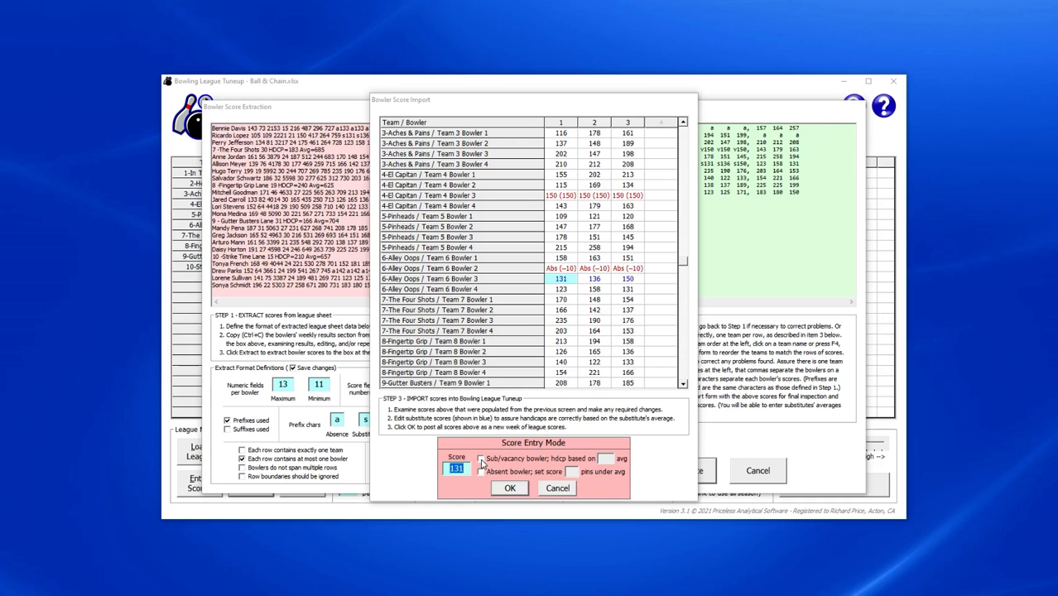
Flag Team 6 Bowler 3's games 131, 136 and 150 as substitute scores on a 132 average.
{"action": "left_click", "coordinate": [481, 460]}
{"action": "type", "text": "132"}
{"action": "left_click", "coordinate": [510, 489]}
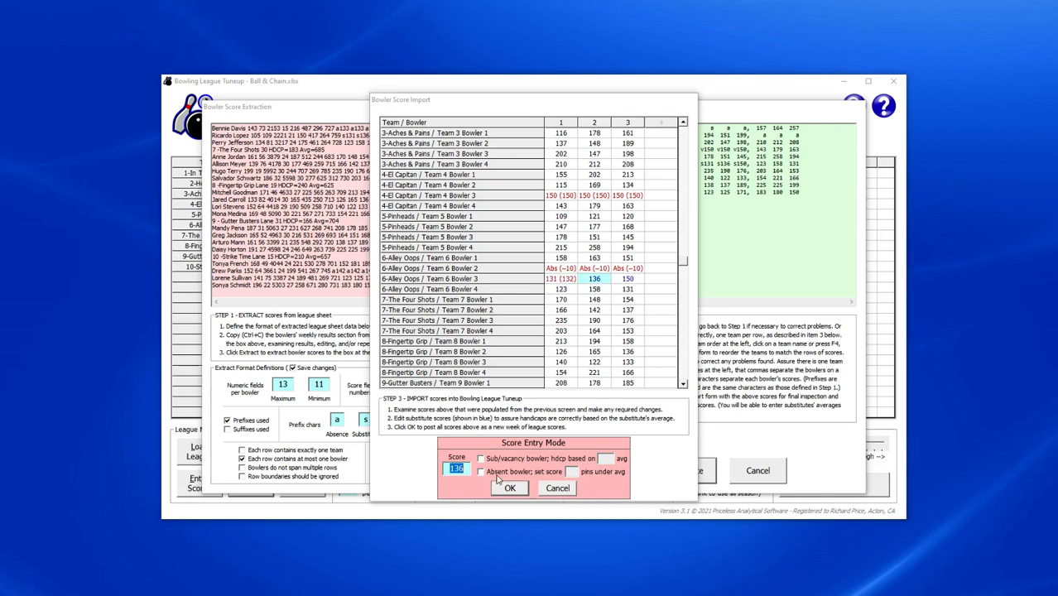
{"action": "double_click", "coordinate": [605, 458]}
{"action": "left_click", "coordinate": [510, 488]}
{"action": "left_click", "coordinate": [481, 460]}
{"action": "left_click", "coordinate": [481, 460]}
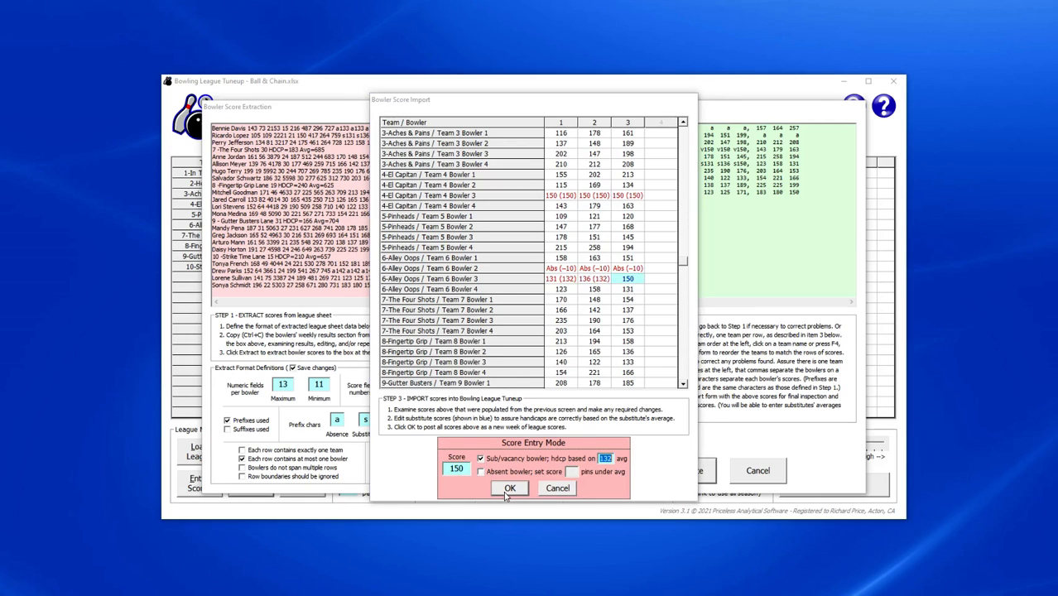
{"action": "left_click", "coordinate": [507, 491]}
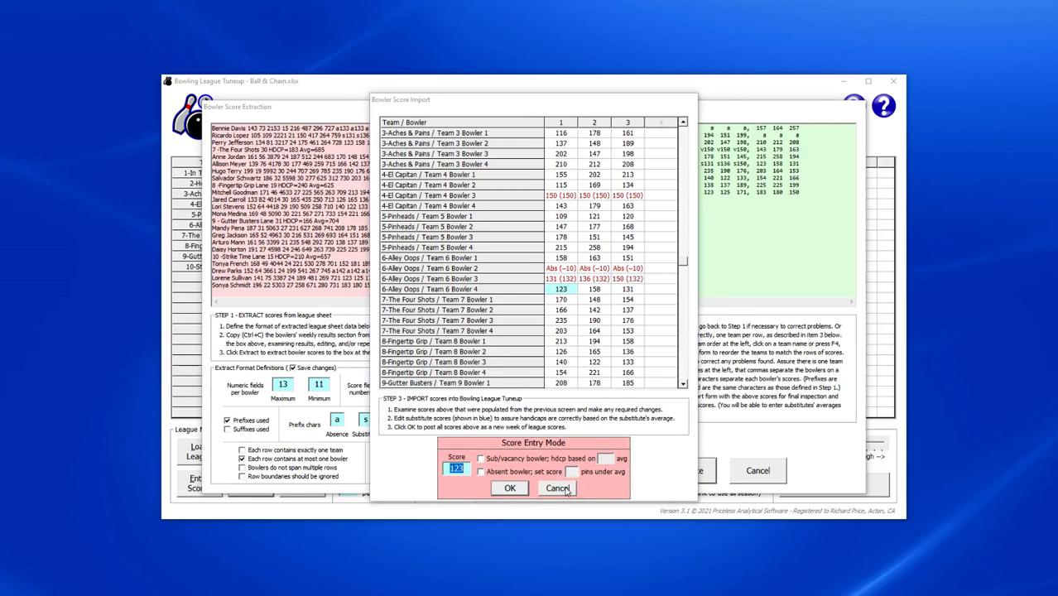
{"action": "left_click", "coordinate": [566, 489]}
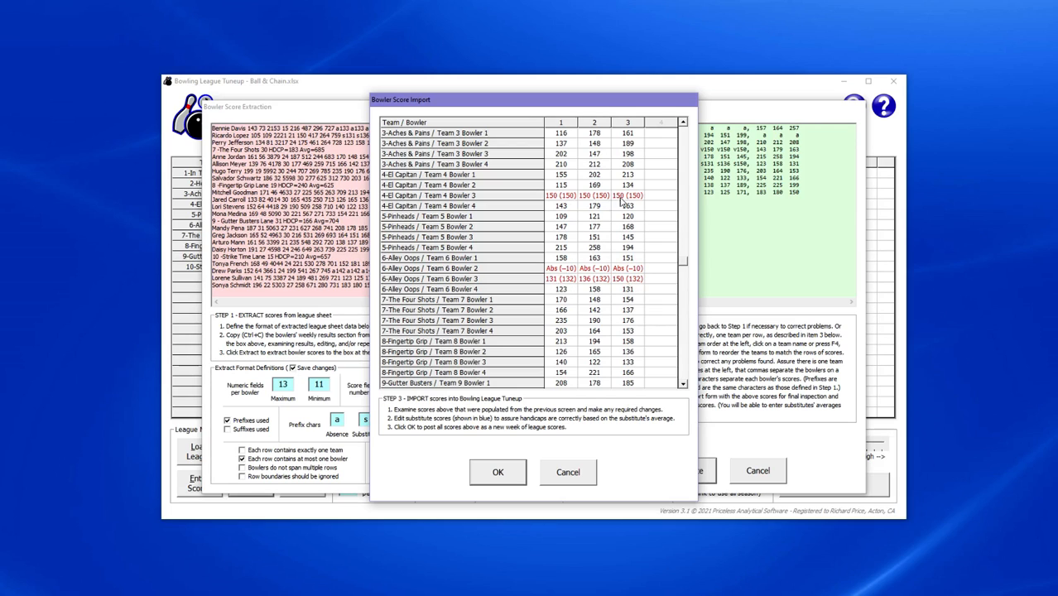
{"action": "left_click_drag", "start_coordinate": [685, 266], "coordinate": [689, 134]}
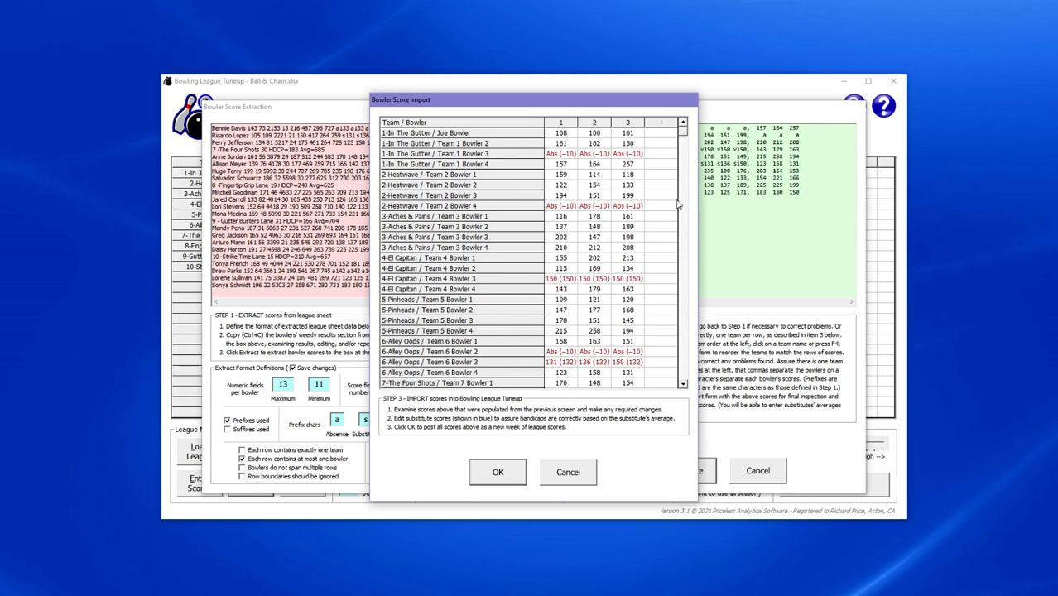
Confirm the Bowler Score Import to post the new week's scores for all 40 bowlers.
{"action": "left_click", "coordinate": [501, 472]}
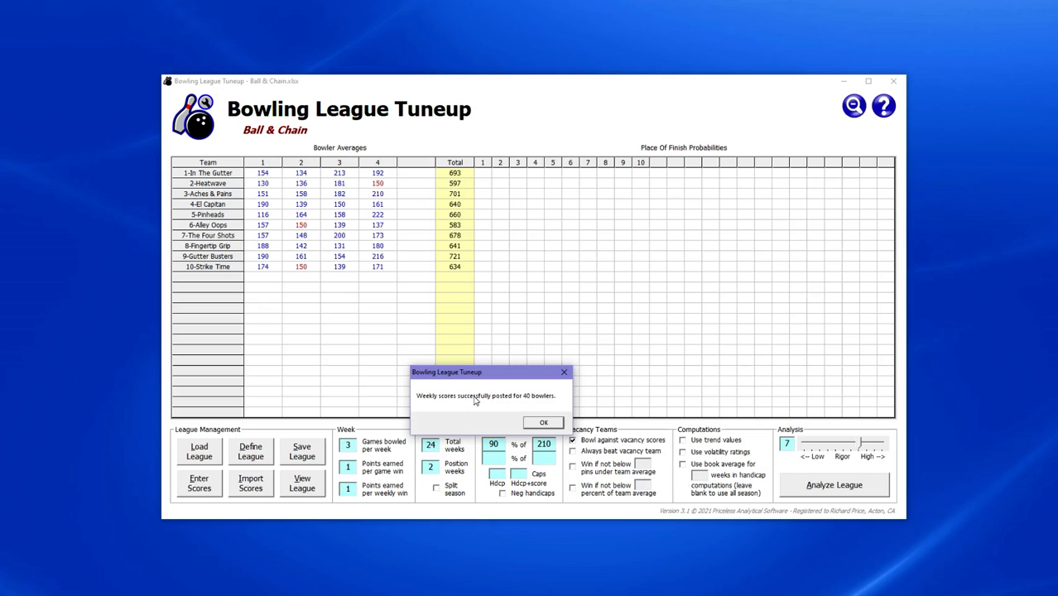
{"action": "left_click", "coordinate": [543, 423]}
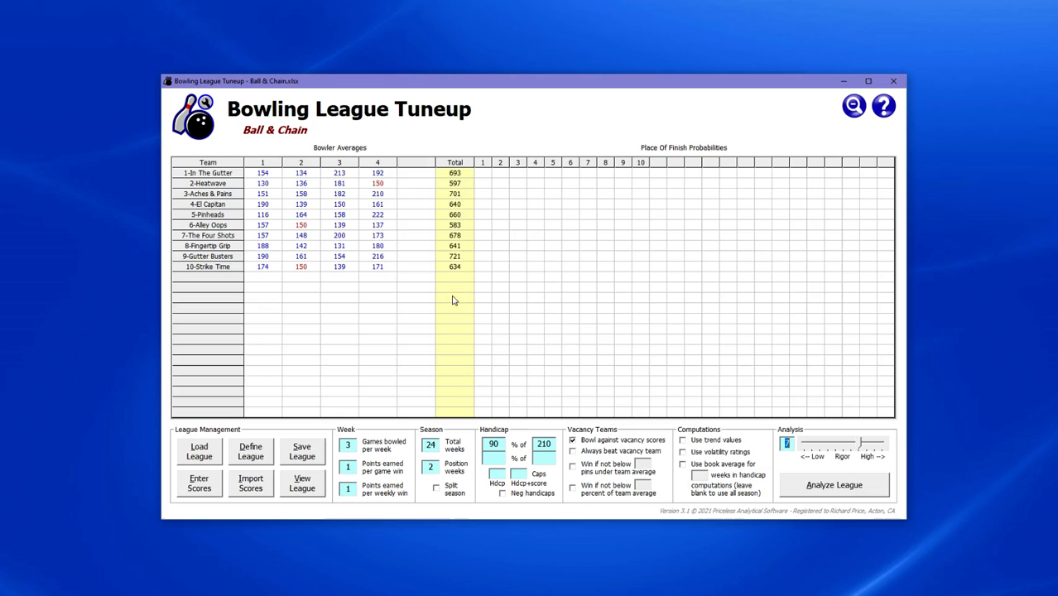
{"action": "double_click", "coordinate": [261, 173]}
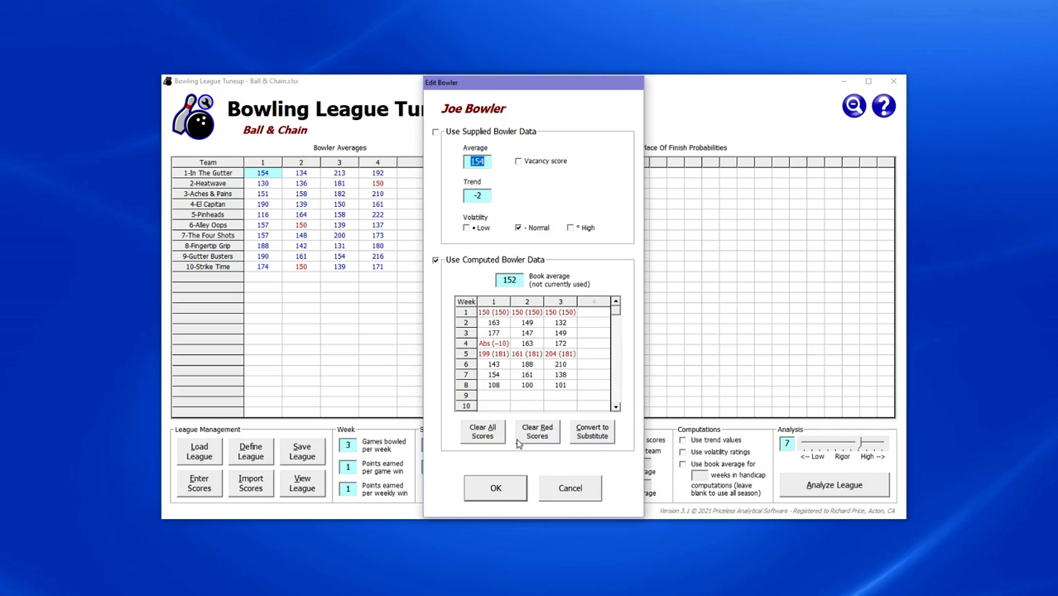
{"action": "left_click", "coordinate": [495, 488]}
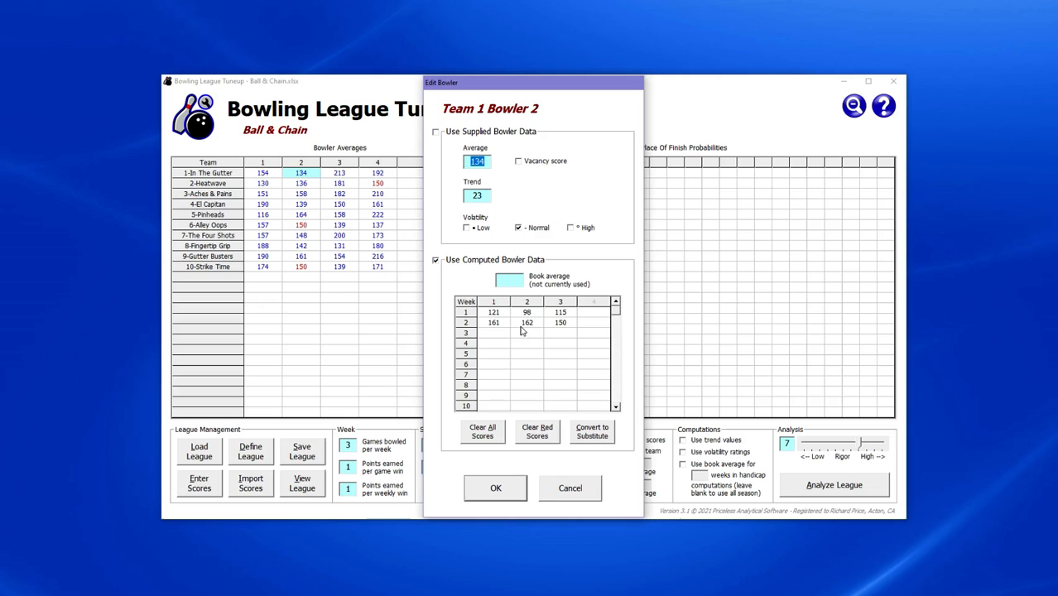
{"action": "left_click", "coordinate": [490, 487]}
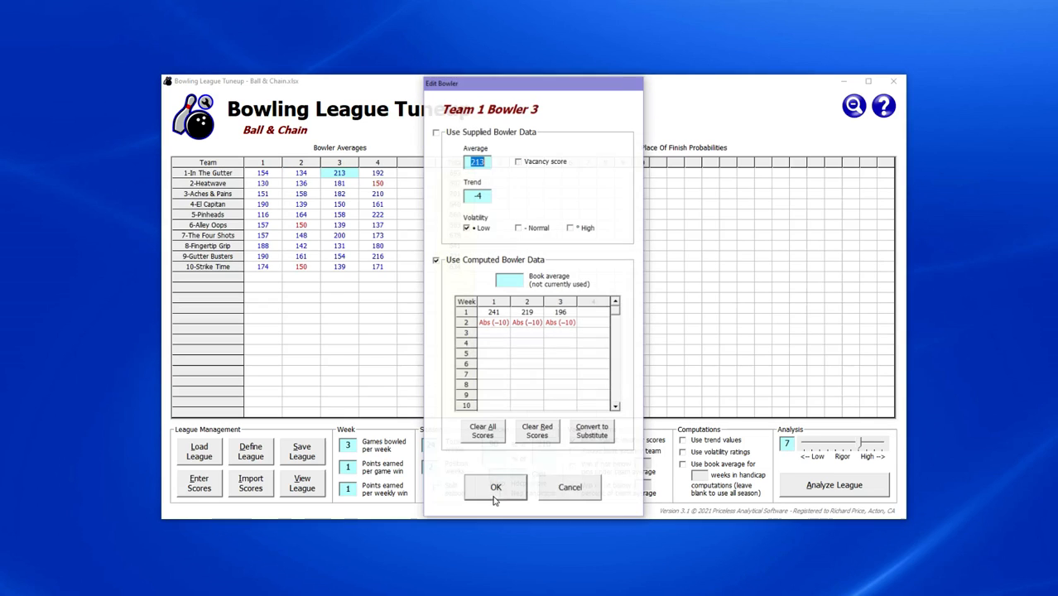
{"action": "left_click", "coordinate": [497, 488]}
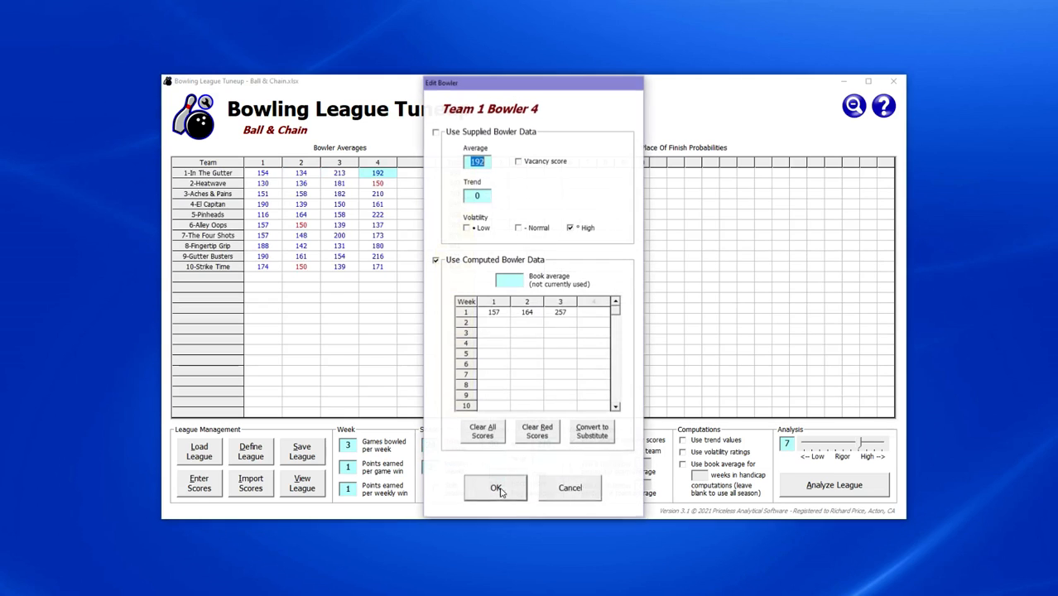
{"action": "left_click", "coordinate": [567, 492]}
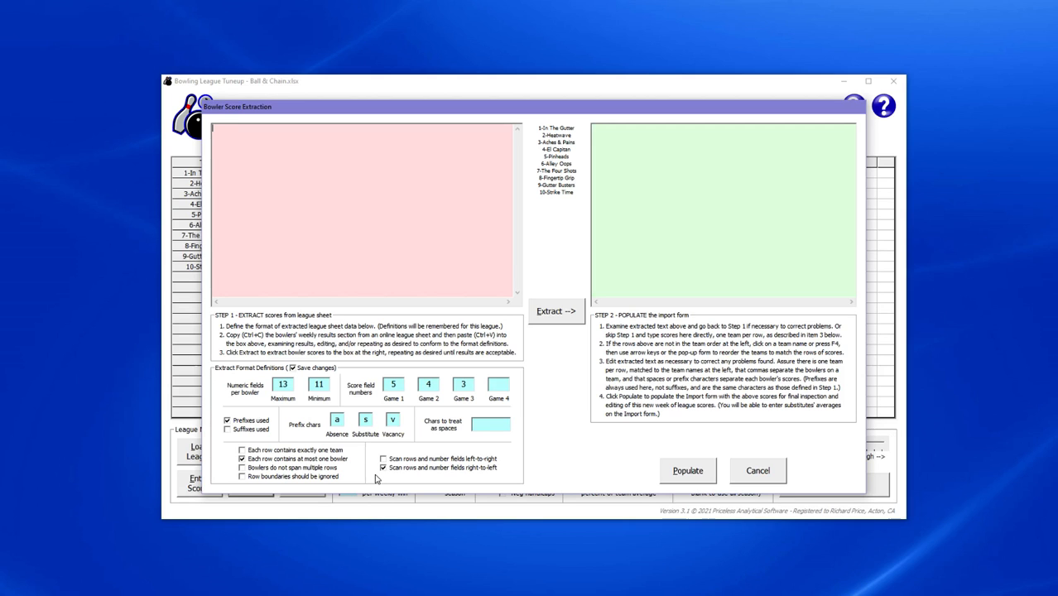
{"action": "left_click", "coordinate": [755, 470]}
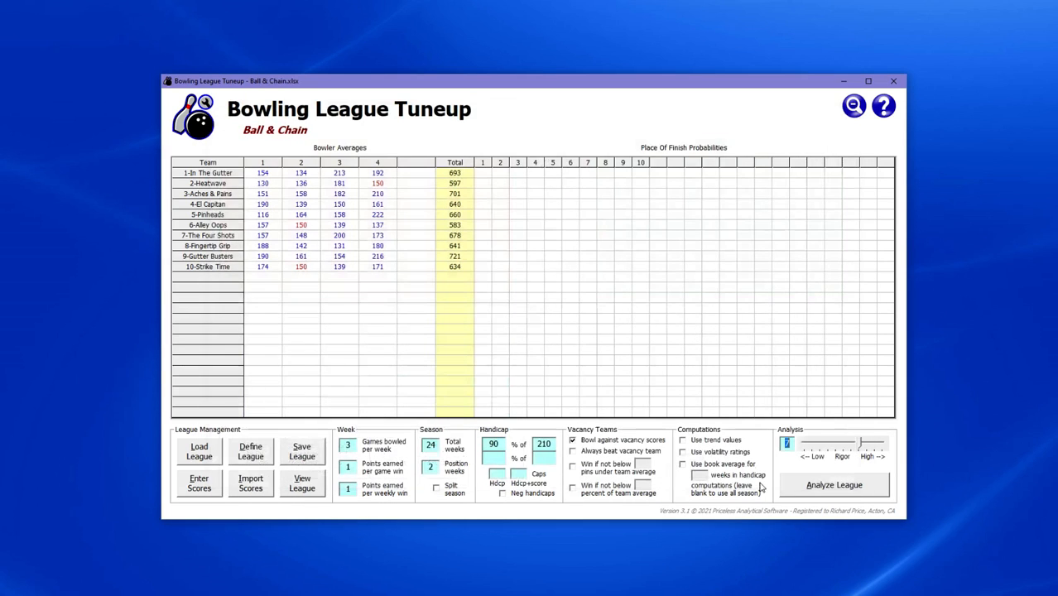